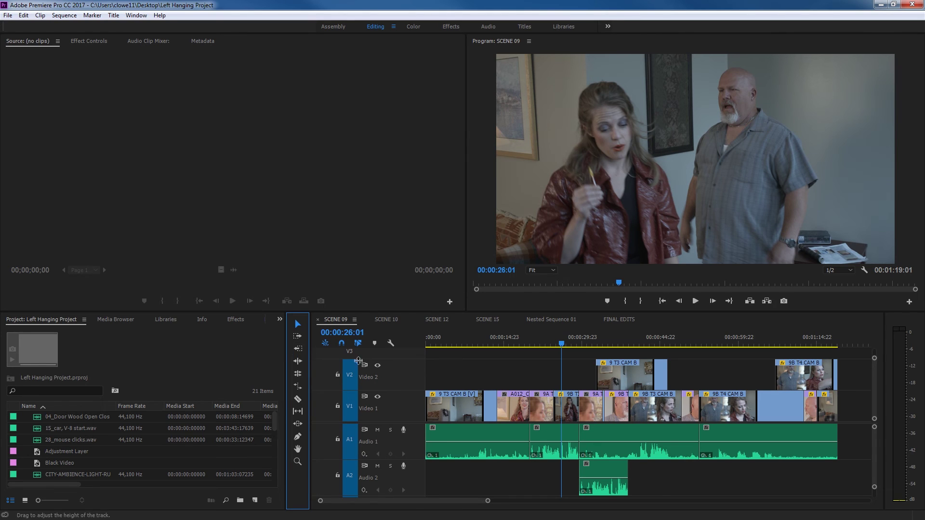
Step: Park the Scene 09 playhead at 00:00:29:04, zoom in, and switch to the SCENE 10 sequence
{"action": "left_click_drag", "start_coordinate": [560, 343], "coordinate": [578, 343]}
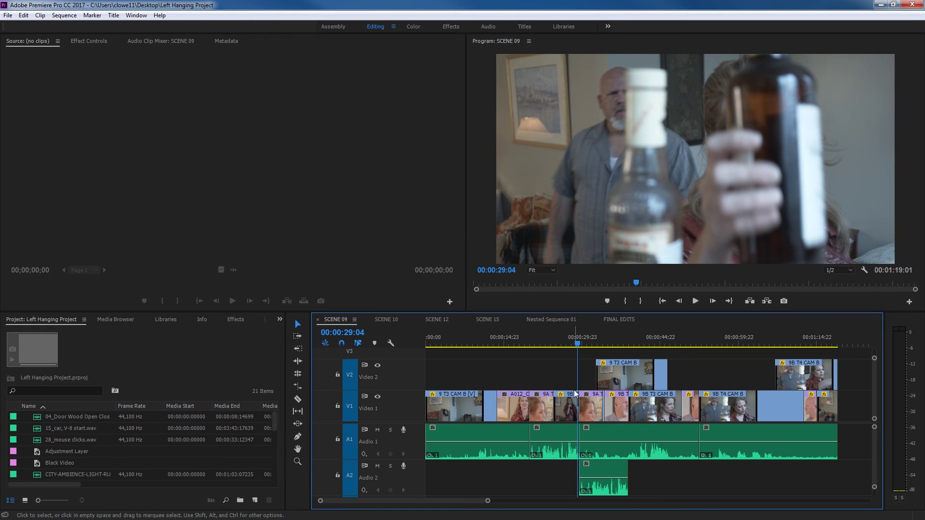
{"action": "key", "text": "equal"}
{"action": "key", "text": "equal"}
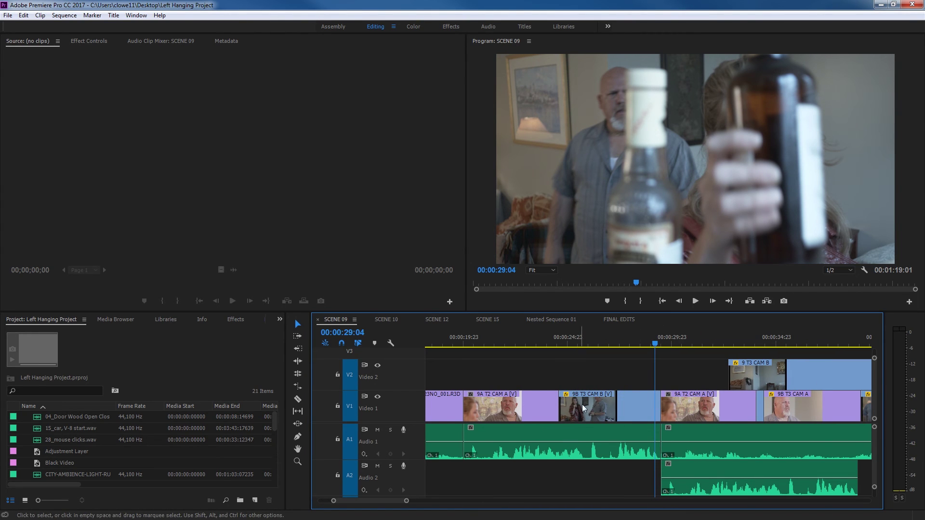
{"action": "left_click", "coordinate": [380, 319]}
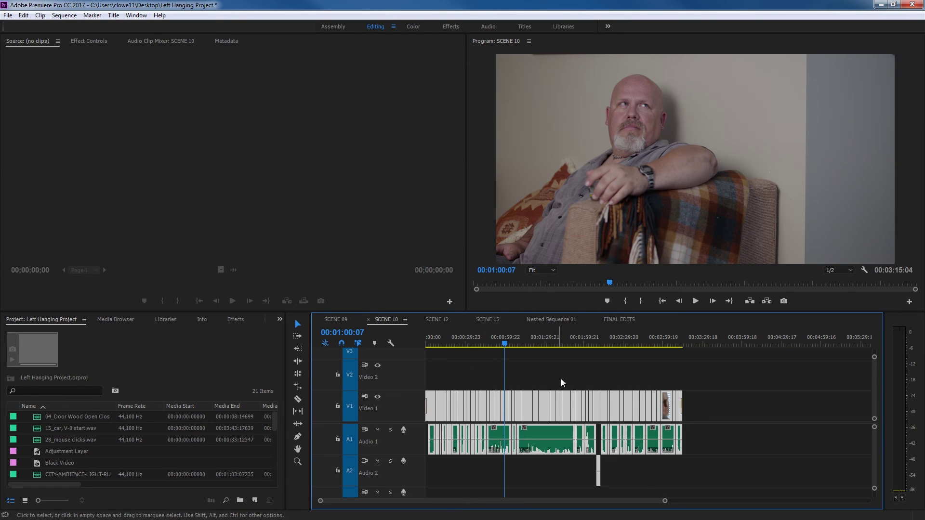
Step: Zoom into Scene 10 and move the playhead to 00:01:04:04
{"action": "key", "text": "="}
{"action": "key", "text": "="}
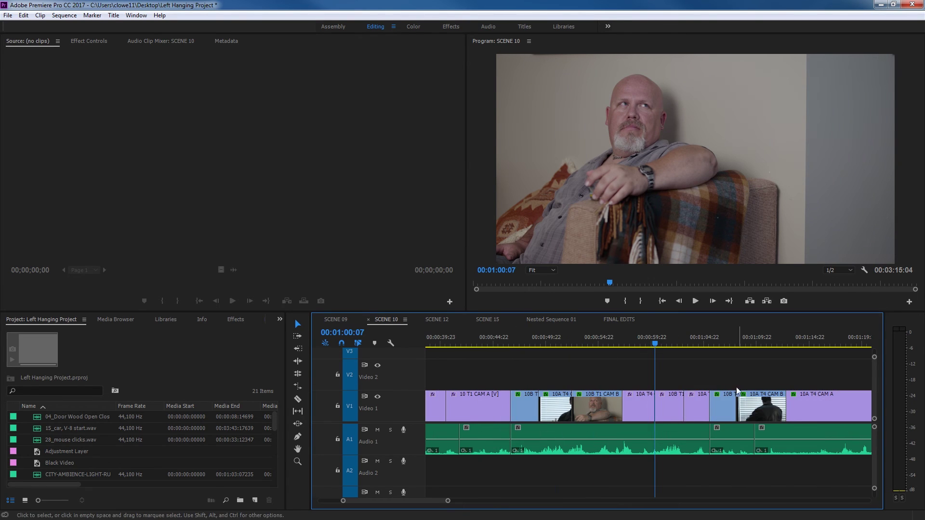
{"action": "left_click", "coordinate": [661, 339]}
{"action": "left_click_drag", "start_coordinate": [660, 337], "coordinate": [695, 348]}
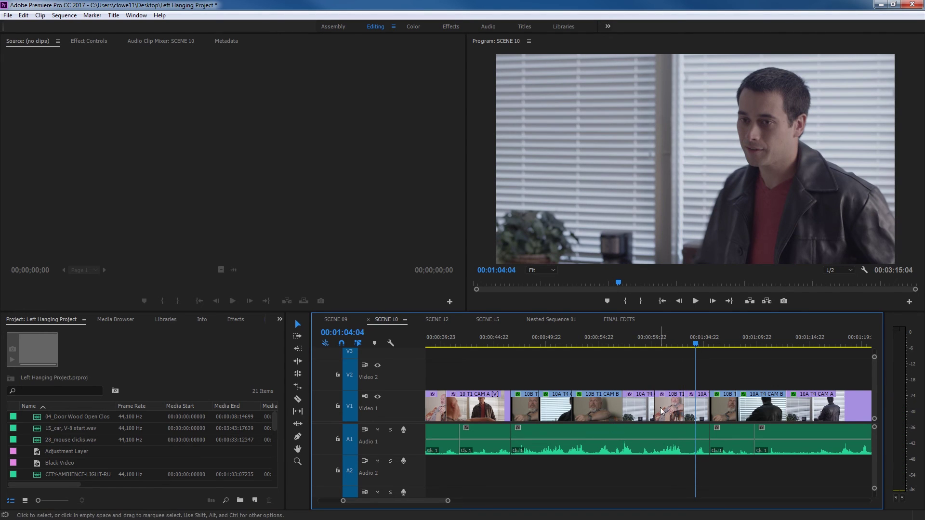
Step: Select the 10B clip, deselect, marquee-select a range of clips, then zoom back in
{"action": "left_click", "coordinate": [723, 407]}
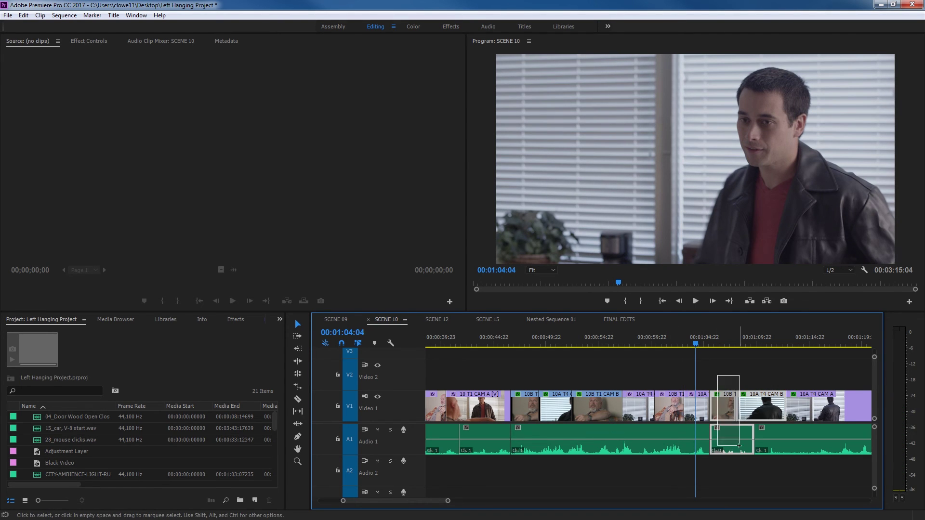
{"action": "left_click", "coordinate": [703, 371]}
{"action": "key", "text": "minus"}
{"action": "key", "text": "minus"}
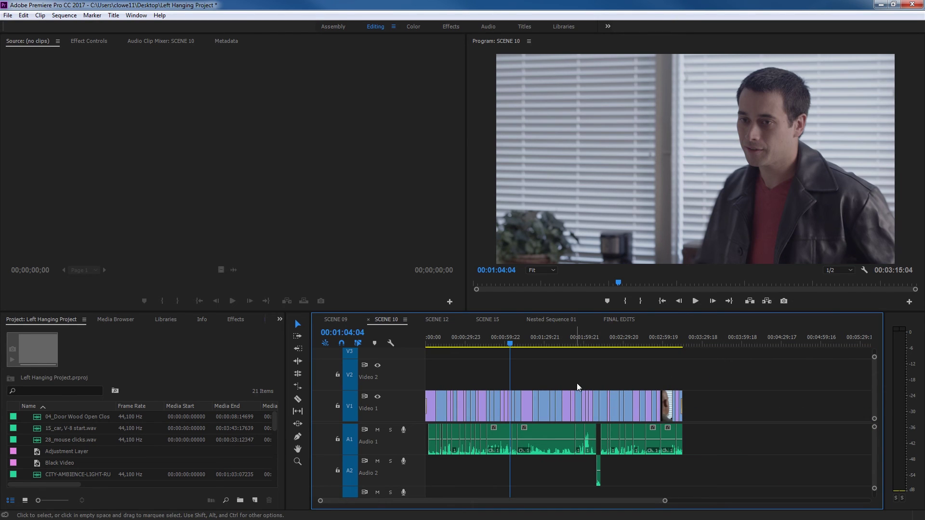
{"action": "left_click_drag", "start_coordinate": [513, 383], "coordinate": [690, 482]}
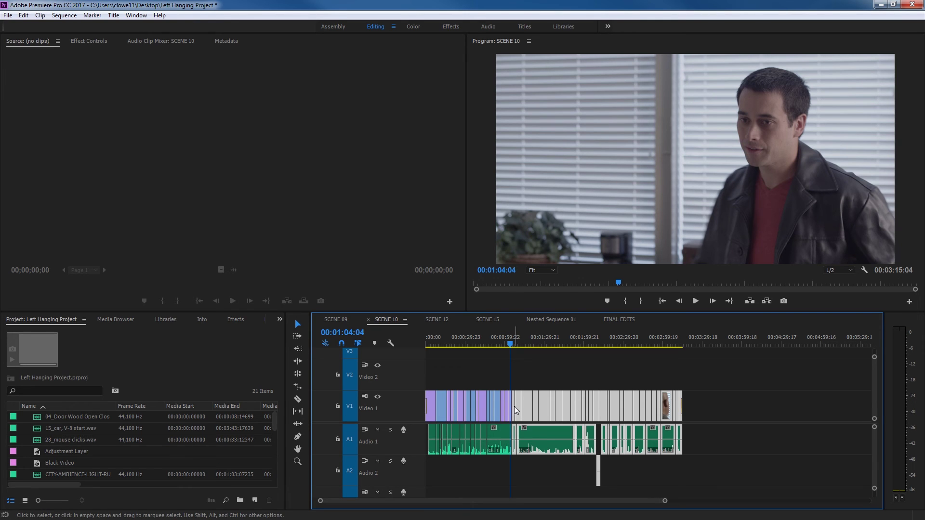
{"action": "key", "text": "="}
{"action": "key", "text": "="}
{"action": "key", "text": "="}
{"action": "key", "text": "="}
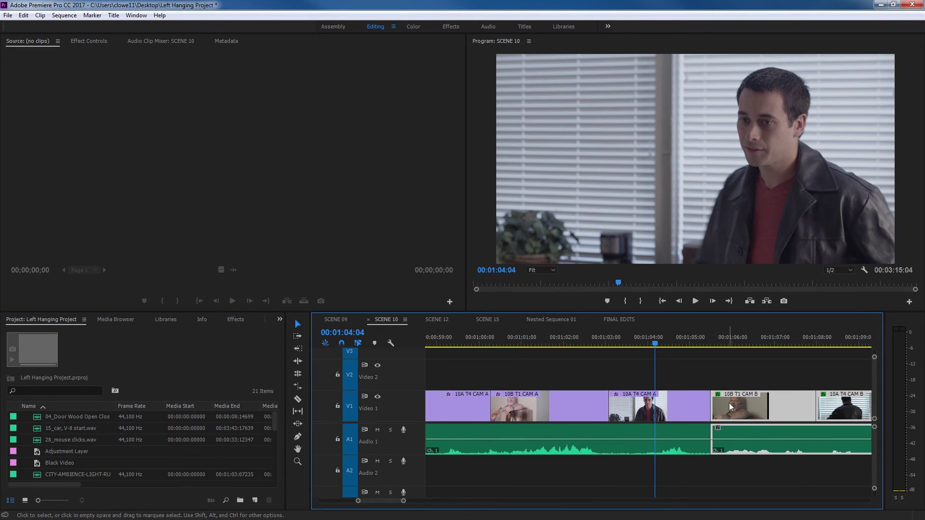
Step: Marquee-select 10B T1 CAM B onward, clear it, then switch to Track Select Forward (A)
{"action": "key", "text": "-"}
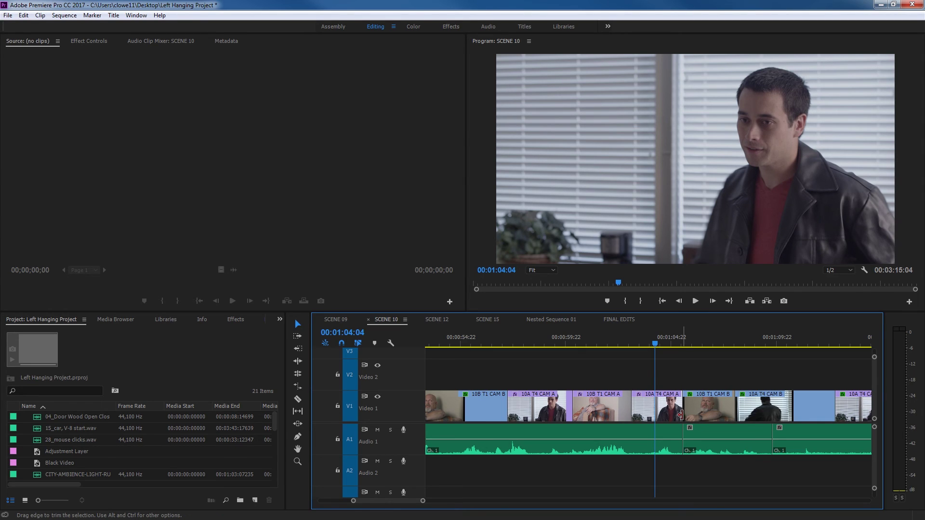
{"action": "left_click_drag", "start_coordinate": [703, 368], "coordinate": [791, 431]}
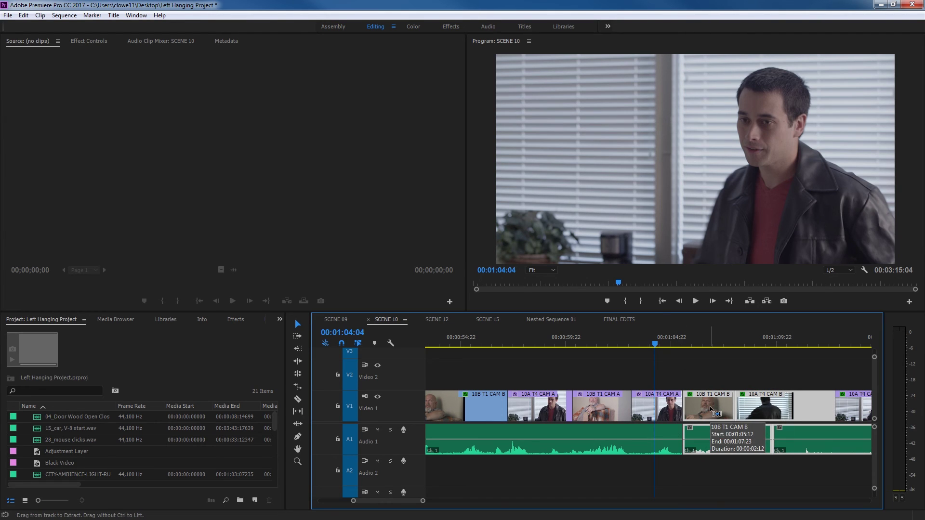
{"action": "left_click", "coordinate": [710, 406], "text": "ctrl"}
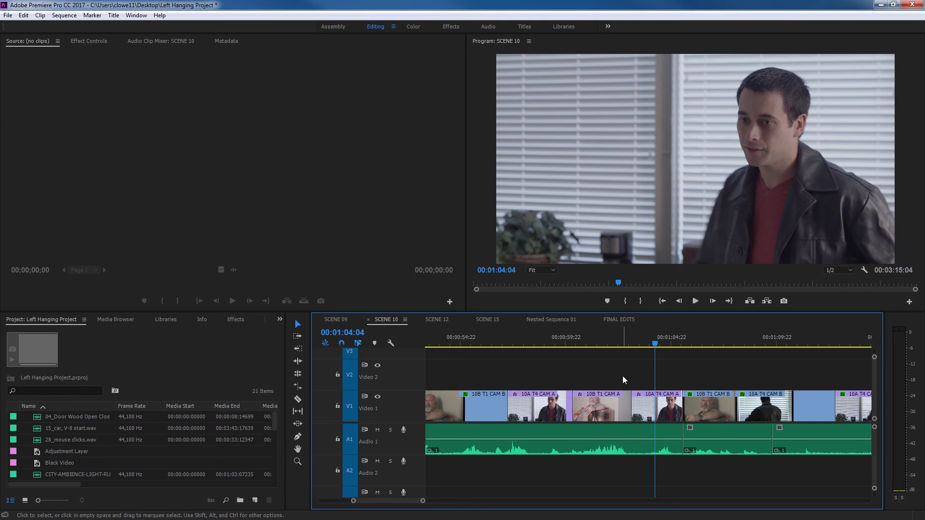
{"action": "key", "text": "a"}
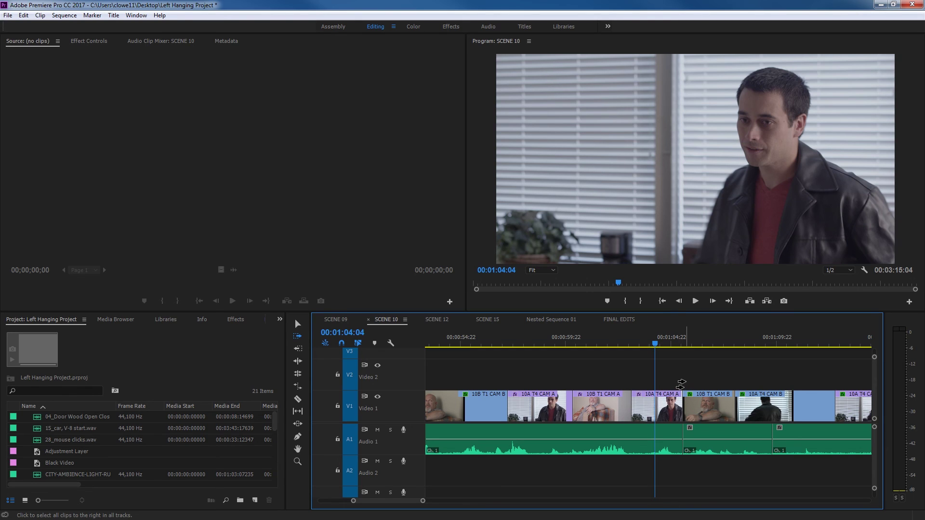
Step: Select all clips from 10A T4 CAM A rightward on every track, deselect, then zoom out
{"action": "left_click", "coordinate": [681, 384]}
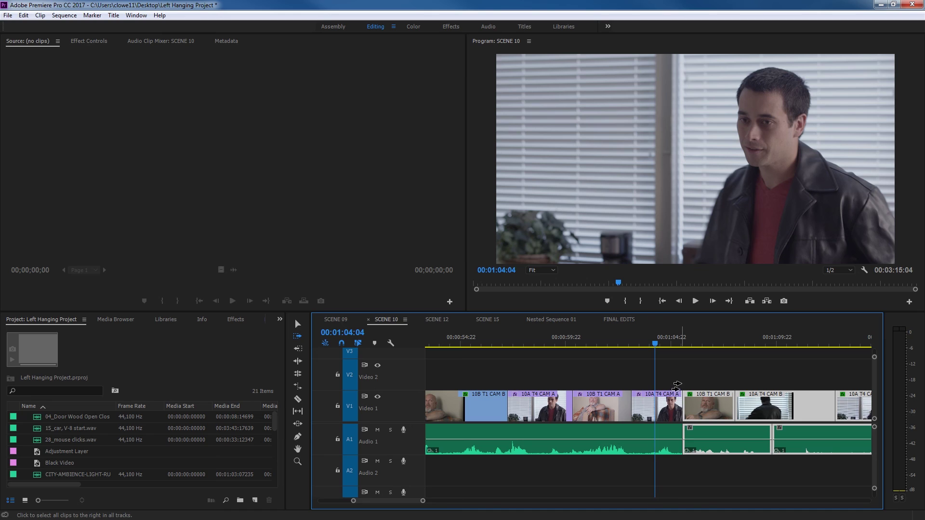
{"action": "left_click", "coordinate": [678, 388]}
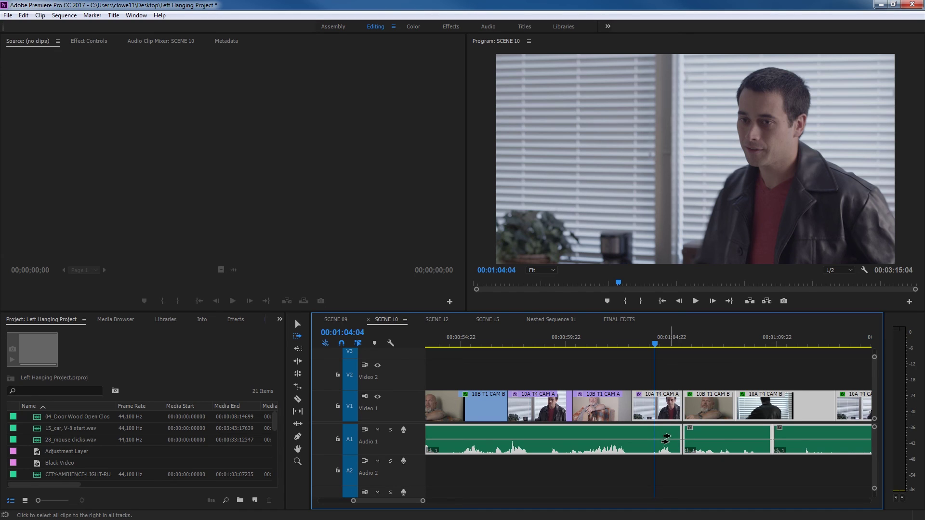
{"action": "left_click", "coordinate": [701, 379]}
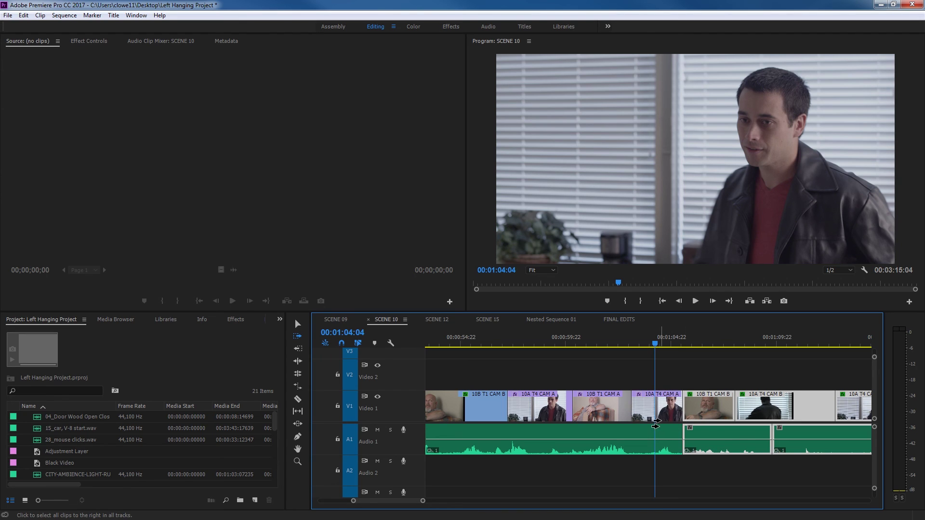
{"action": "key", "text": "backslash"}
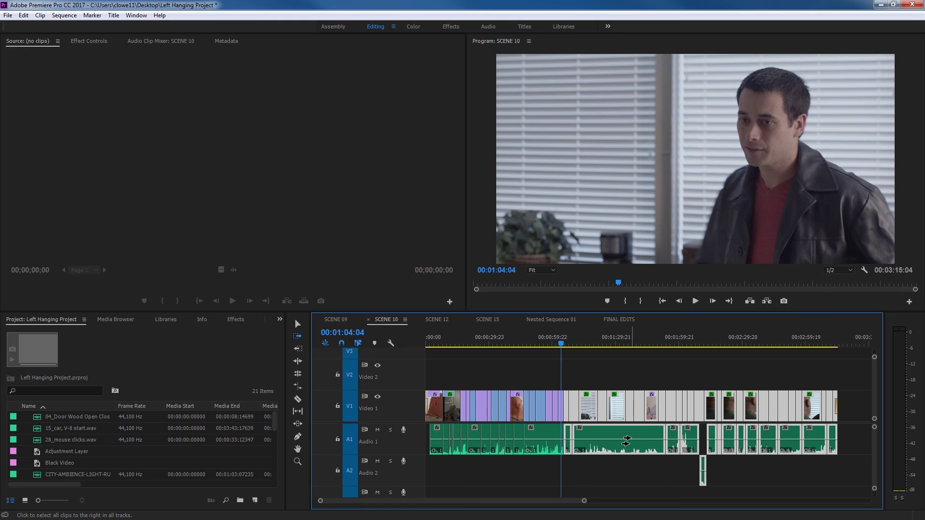
Step: With the Selection Tool, try sliding the selected clips earlier, then zoom in around the playhead
{"action": "key", "text": "v"}
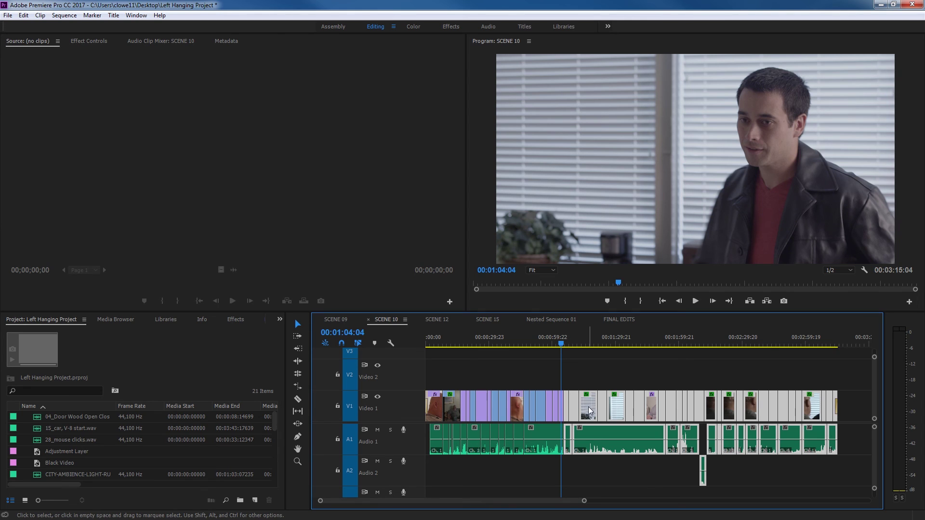
{"action": "left_click_drag", "start_coordinate": [588, 411], "coordinate": [442, 410]}
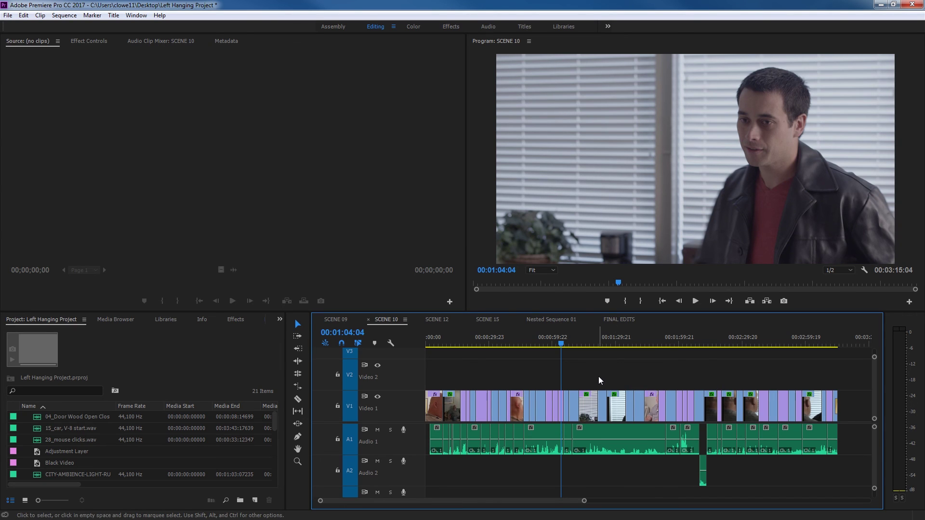
{"action": "key", "text": "="}
{"action": "key", "text": "="}
{"action": "key", "text": "="}
Step: Select 10B T1 CAM B and every later clip with Track Select Forward, and delete them
{"action": "key", "text": "a"}
{"action": "left_click", "coordinate": [695, 385]}
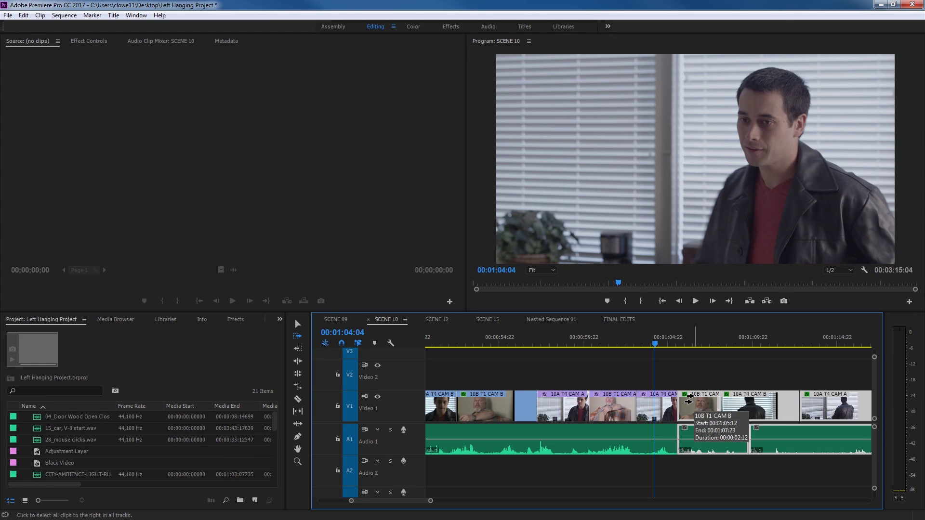
{"action": "key", "text": "backslash"}
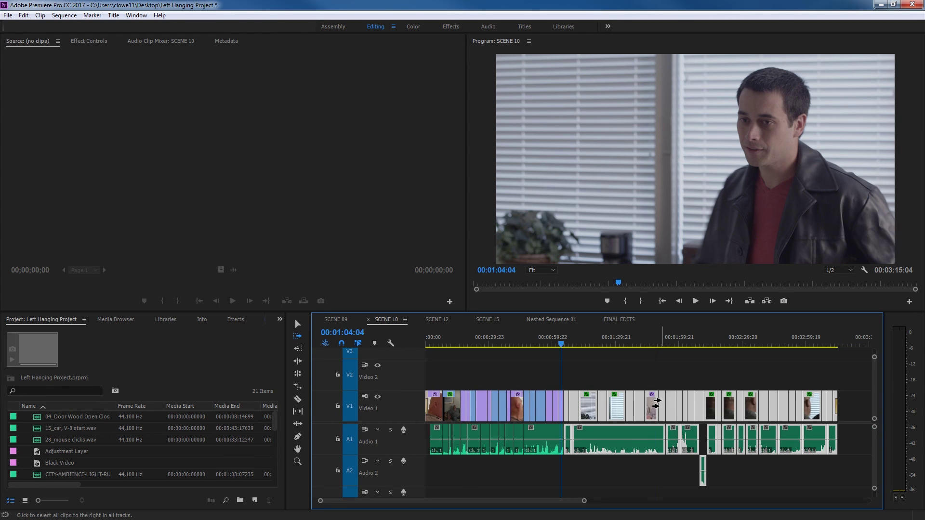
{"action": "left_click", "coordinate": [646, 412]}
{"action": "key", "text": "Delete"}
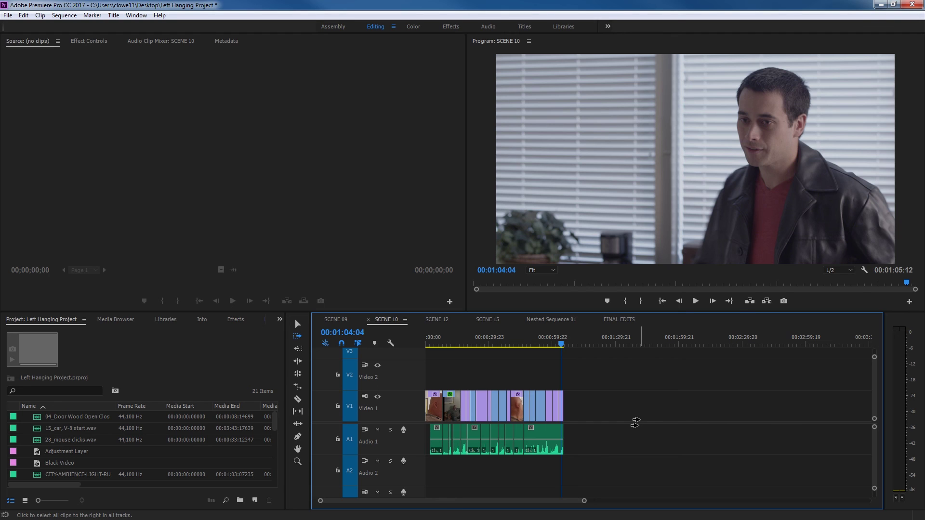
Step: Return to the Selection Tool, zoom in twice, and step the playhead back two edits to 00:01:03:02
{"action": "key", "text": "v"}
{"action": "key", "text": "="}
{"action": "key", "text": "="}
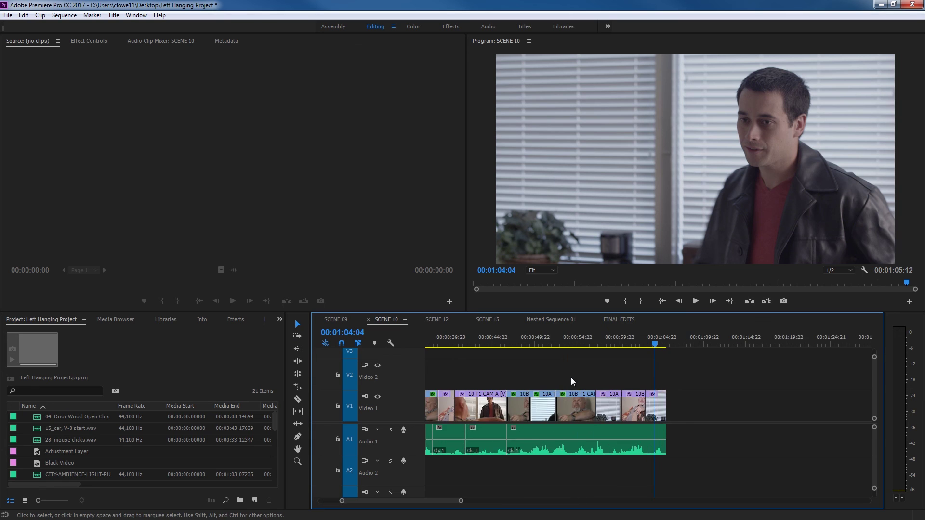
{"action": "key", "text": "="}
{"action": "key", "text": "Up"}
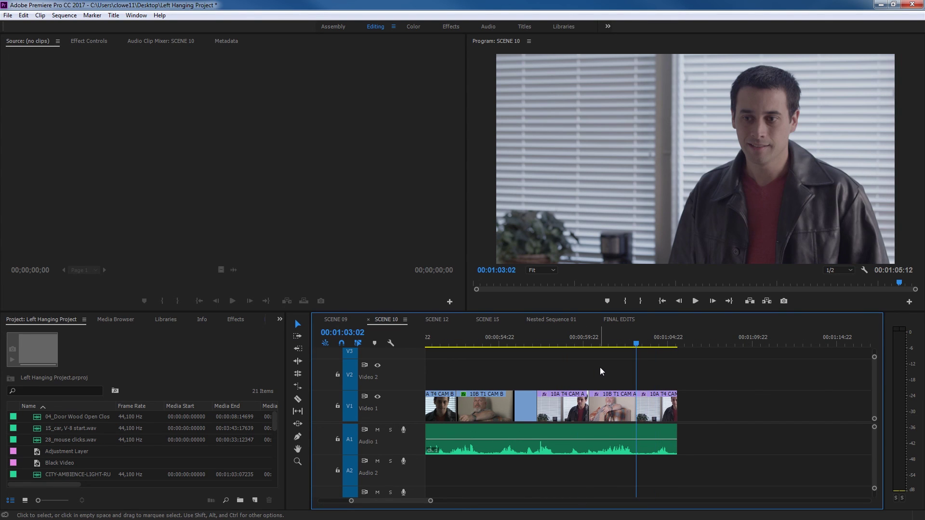
{"action": "key", "text": "Up"}
{"action": "key", "text": "Up"}
{"action": "key", "text": "Up"}
{"action": "key", "text": "Up"}
{"action": "key", "text": "Up"}
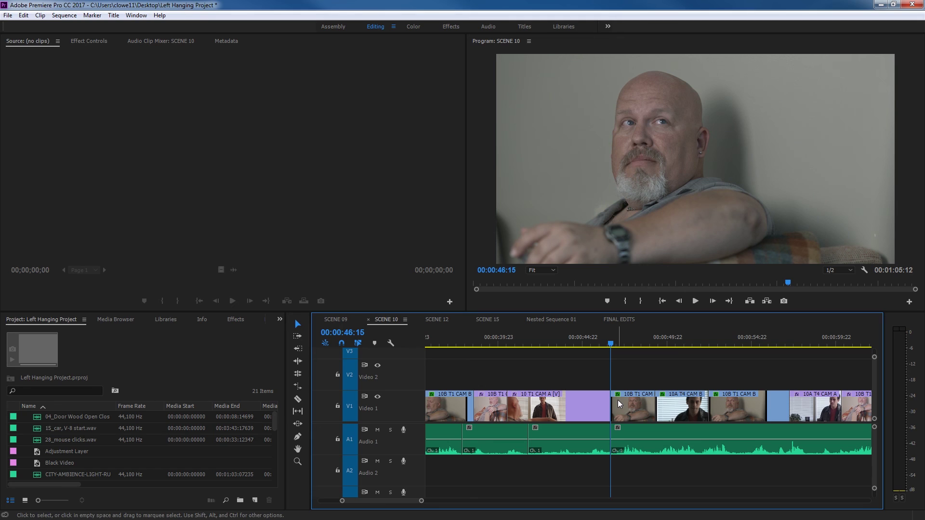
Step: Undo twice to restore Scene 10 to 00:03:15:04, then zoom to fit the whole sequence
{"action": "key", "text": "minus"}
{"action": "key", "text": "minus"}
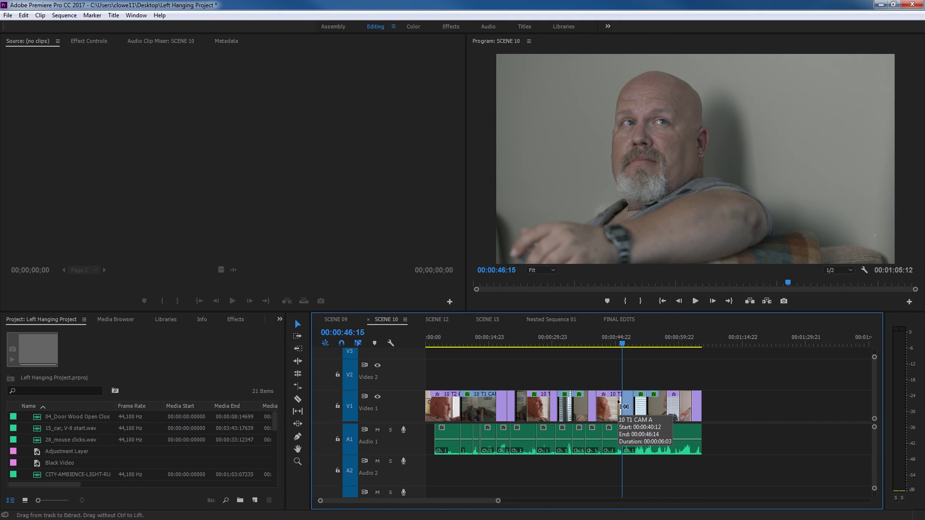
{"action": "key", "text": "ctrl+z"}
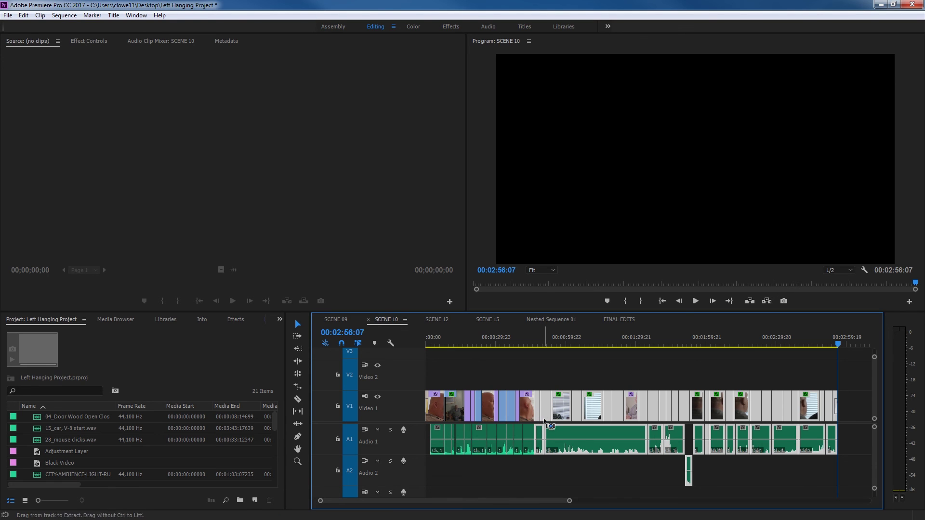
{"action": "key", "text": "ctrl+z"}
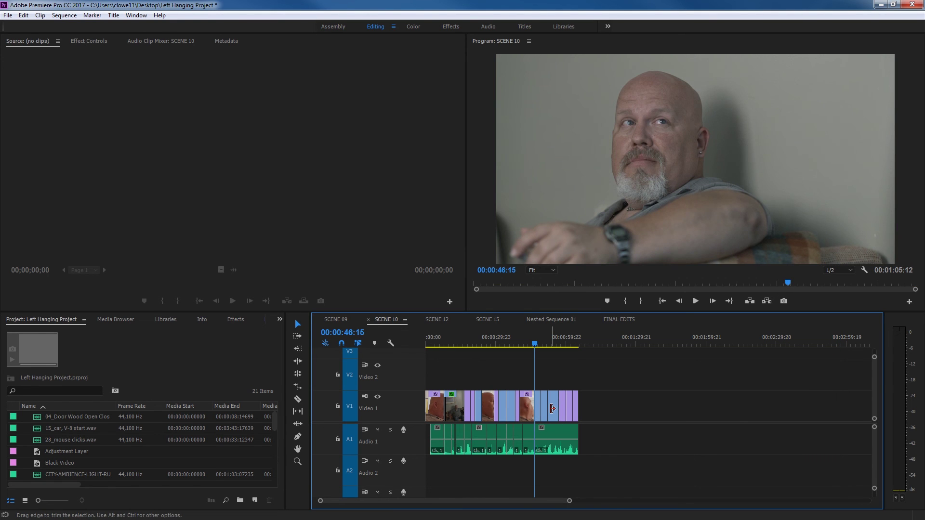
{"action": "key", "text": "equal"}
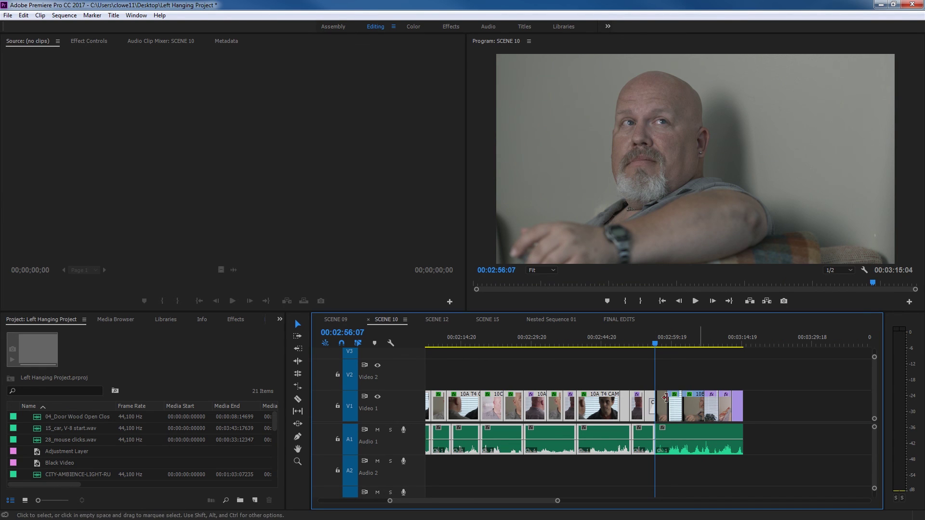
{"action": "key", "text": "minus"}
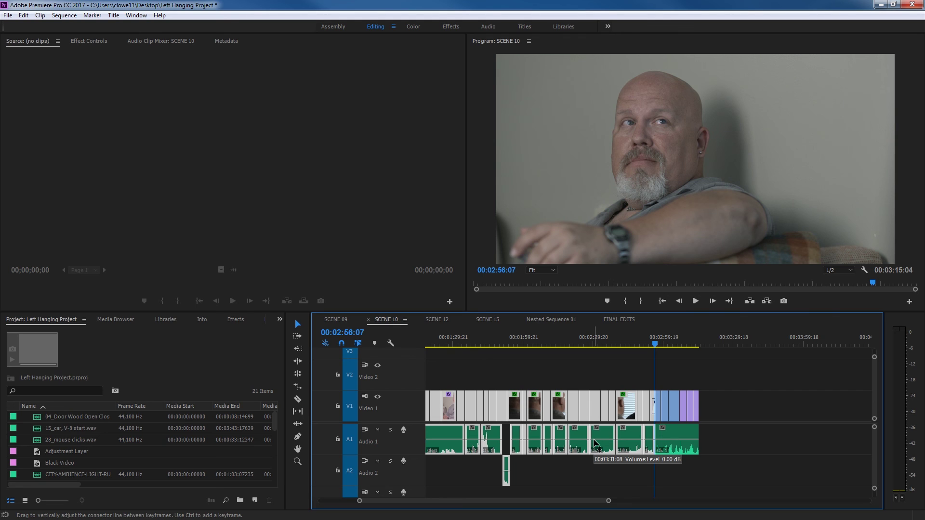
{"action": "key", "text": "minus"}
{"action": "key", "text": "backslash"}
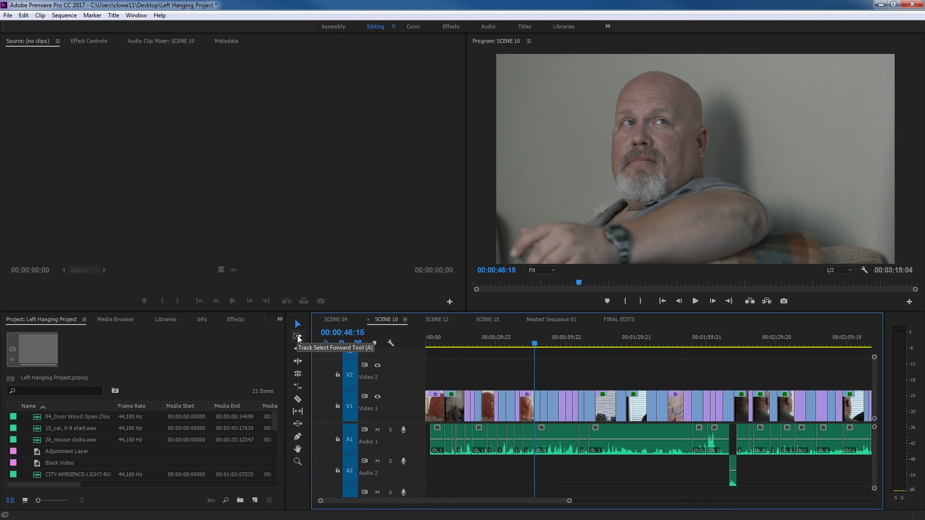
Step: Put the playhead at 00:01:03:02 via 00:00:56:15, zoom in, and choose Track Select Backward (Shift+A)
{"action": "key", "text": "shift+1"}
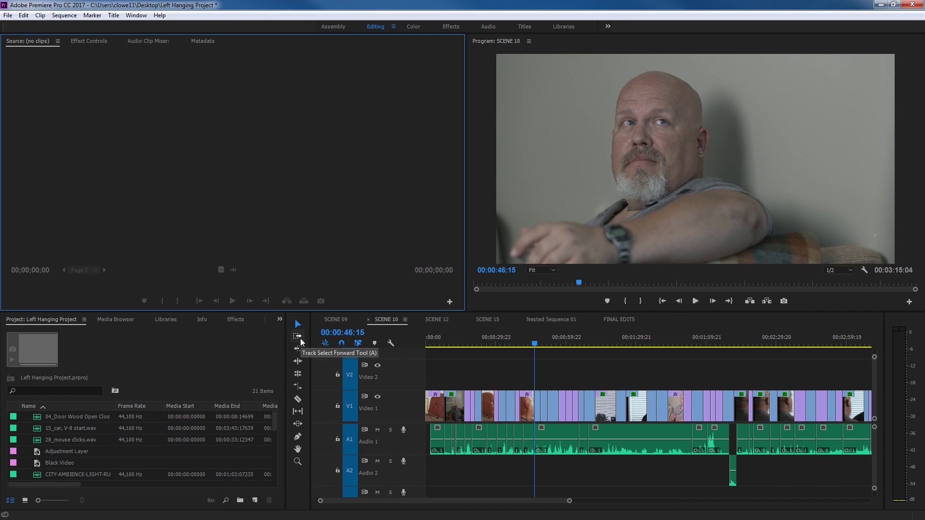
{"action": "left_click", "coordinate": [557, 341]}
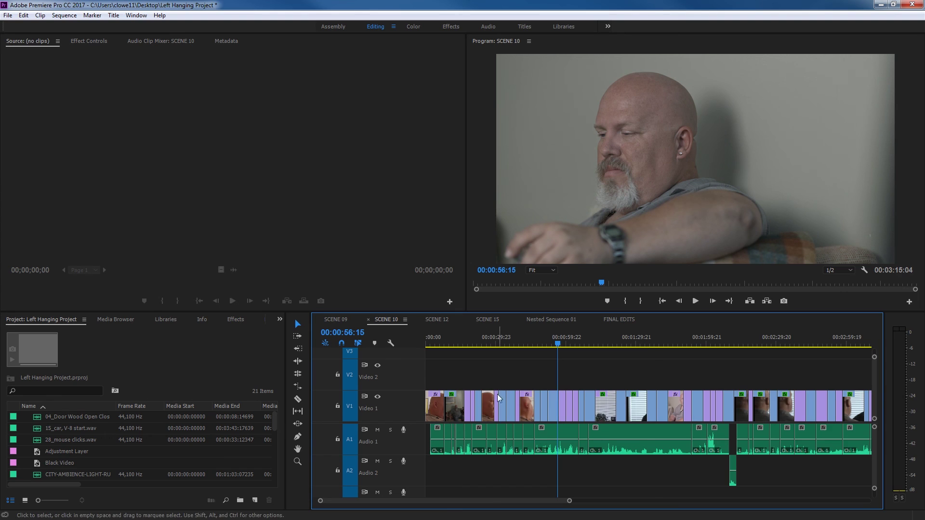
{"action": "key", "text": "equal"}
{"action": "key", "text": "equal"}
{"action": "key", "text": "Down"}
{"action": "key", "text": "Down"}
{"action": "key", "text": "Down"}
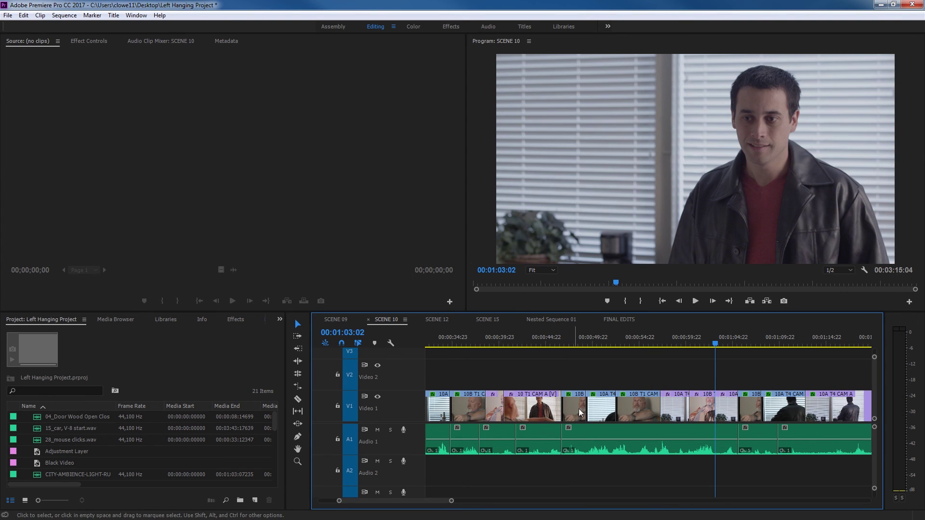
{"action": "key", "text": "minus"}
{"action": "key", "text": "equal"}
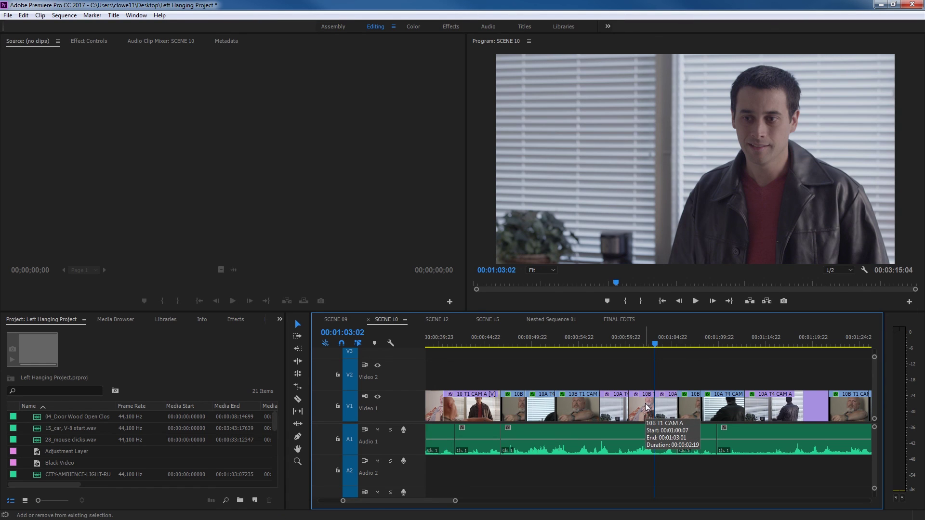
{"action": "key", "text": "shift+a"}
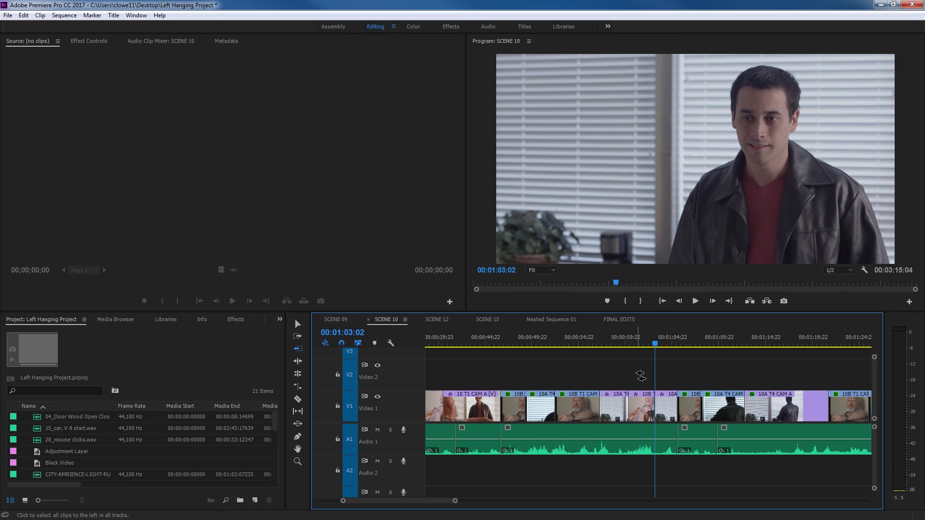
Step: Select all clips behind two points, deselect, then push the earlier clips later by about eight and five seconds
{"action": "left_click", "coordinate": [679, 383]}
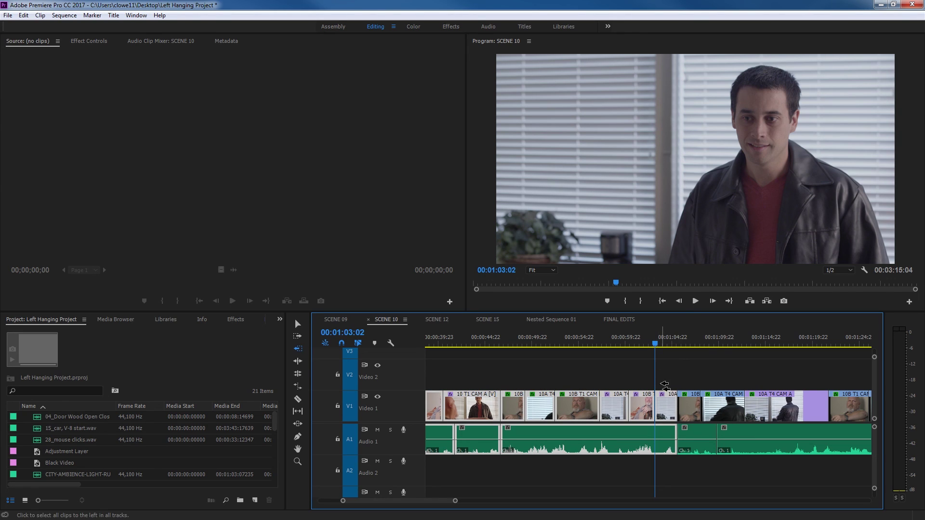
{"action": "left_click", "coordinate": [727, 383]}
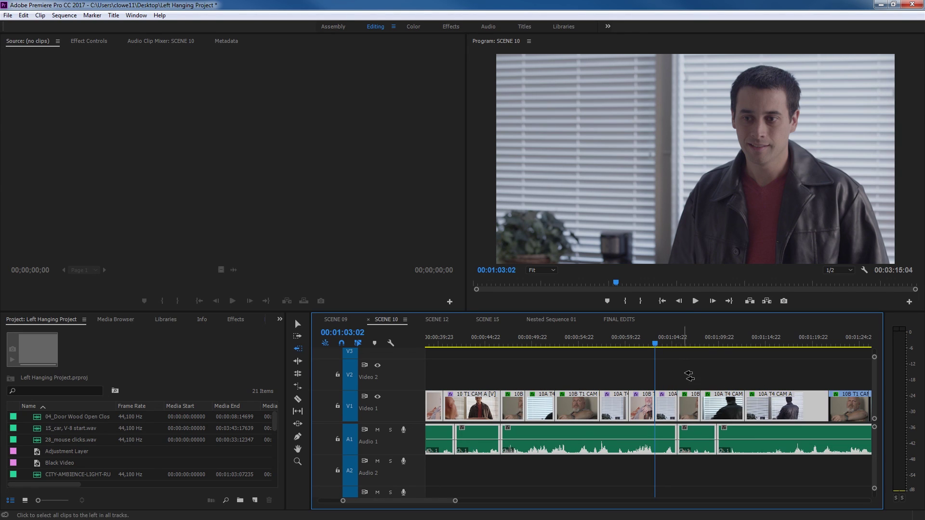
{"action": "key", "text": "ctrl+shift+a"}
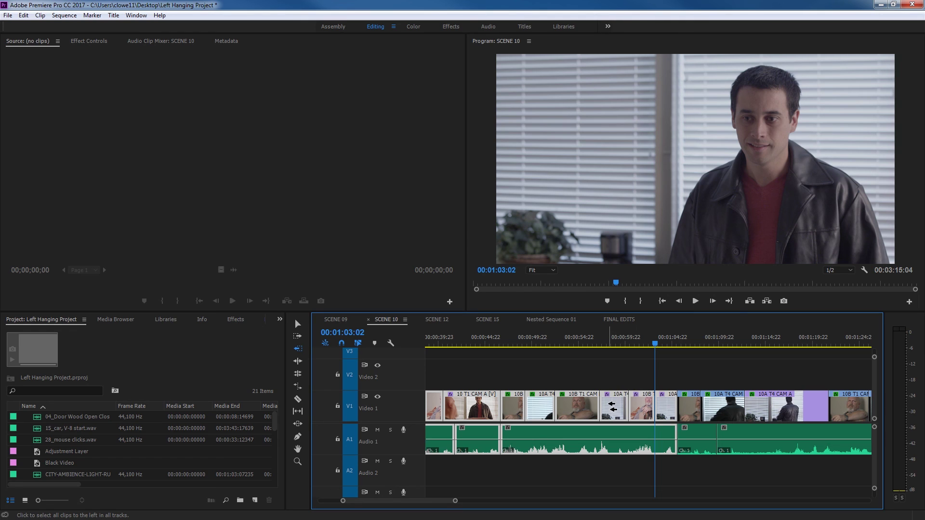
{"action": "left_click_drag", "start_coordinate": [613, 407], "coordinate": [655, 379]}
{"action": "left_click_drag", "start_coordinate": [666, 403], "coordinate": [643, 409]}
Step: Forward-select 10A T4 CAM onward and slide it earlier, then show the whole SCENE 09 sequence
{"action": "key", "text": "a"}
{"action": "left_click", "coordinate": [733, 409]}
{"action": "left_click_drag", "start_coordinate": [732, 409], "coordinate": [531, 406]}
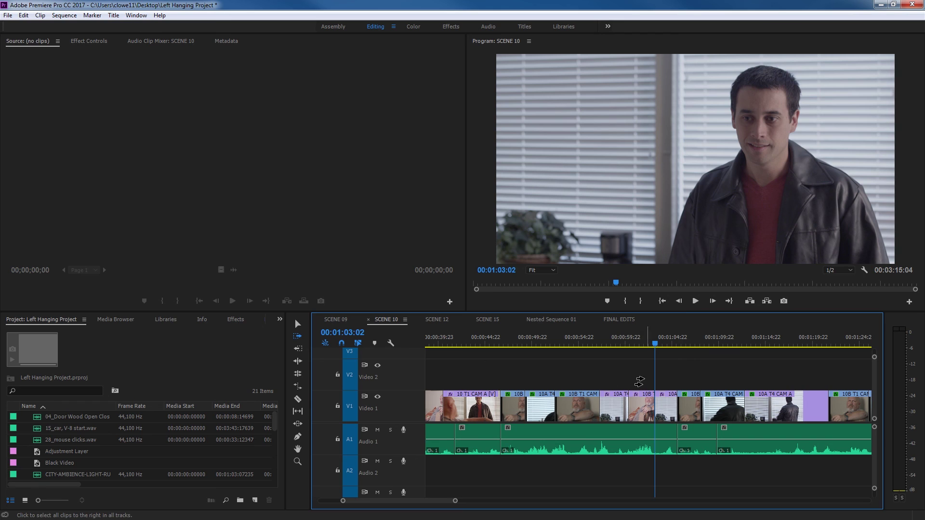
{"action": "left_click", "coordinate": [343, 318]}
{"action": "key", "text": "backslash"}
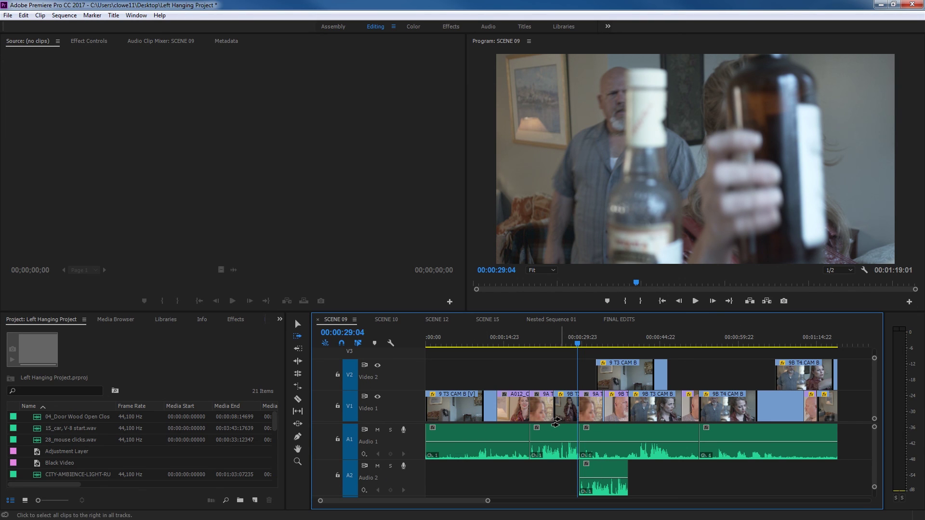
Step: Click at the 00:00:29:04 playhead with Track Select Forward to grab all later SCENE 09 clips
{"action": "left_click", "coordinate": [565, 380]}
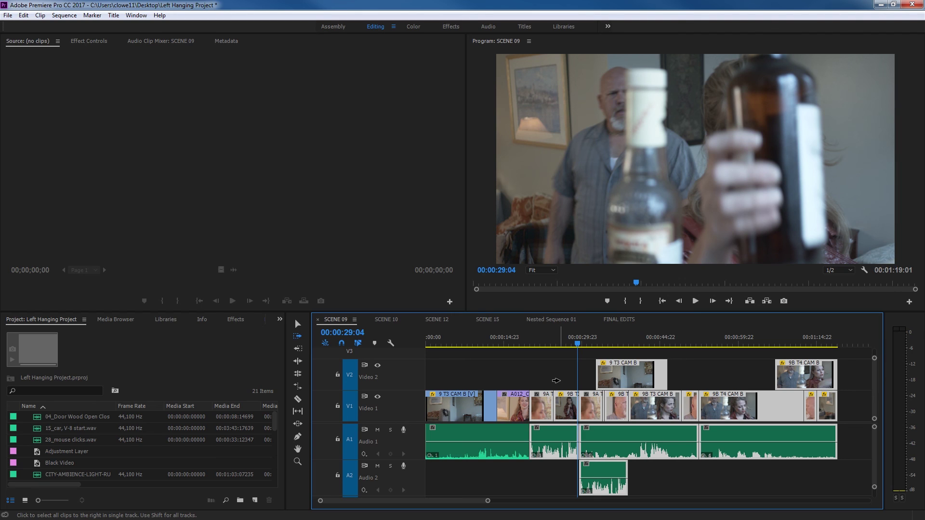
Step: Select the clips ahead of the point on Video 2, then Video 1, then only Audio 1
{"action": "left_click", "coordinate": [563, 408]}
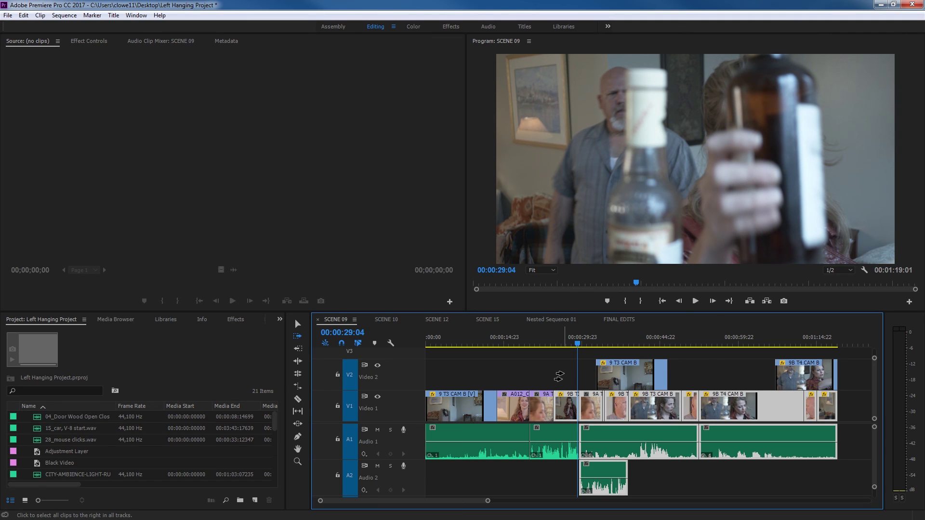
{"action": "key", "text": "shift"}
{"action": "left_click", "coordinate": [560, 373], "text": "shift"}
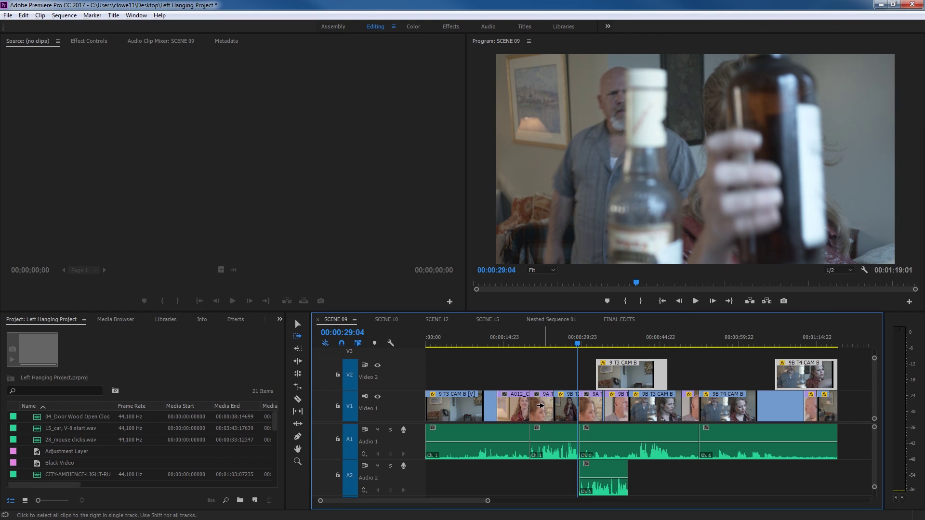
{"action": "left_click", "coordinate": [541, 407]}
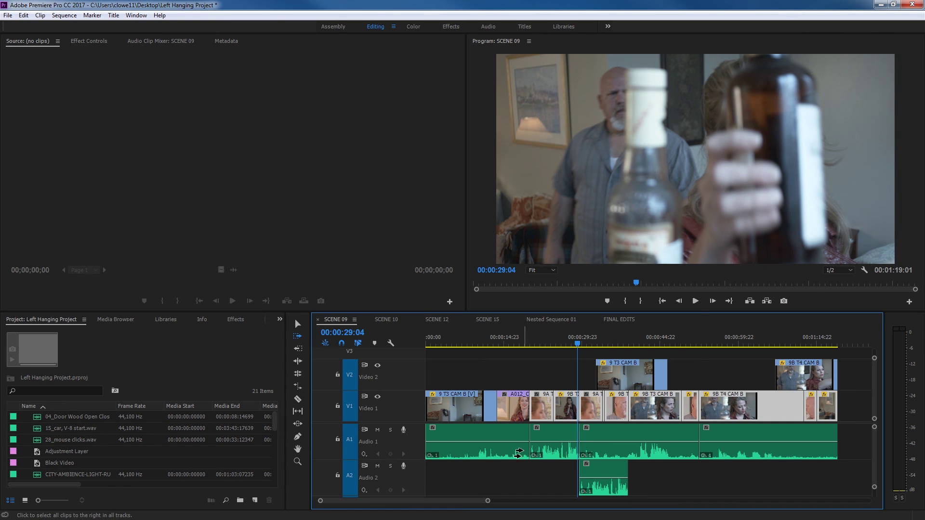
{"action": "left_click", "coordinate": [551, 436]}
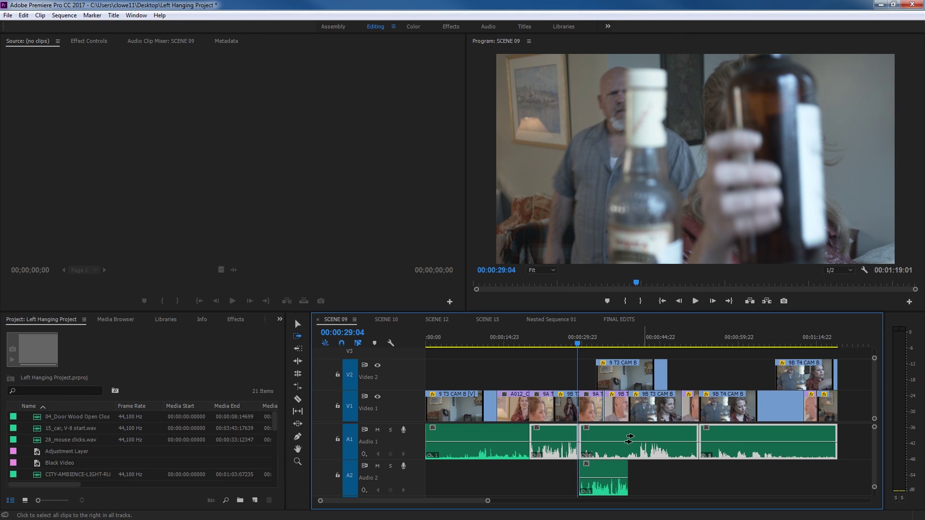
Step: Choose the Track Select Backward tool and hold Shift so it selects across all tracks
{"action": "left_click", "coordinate": [298, 349]}
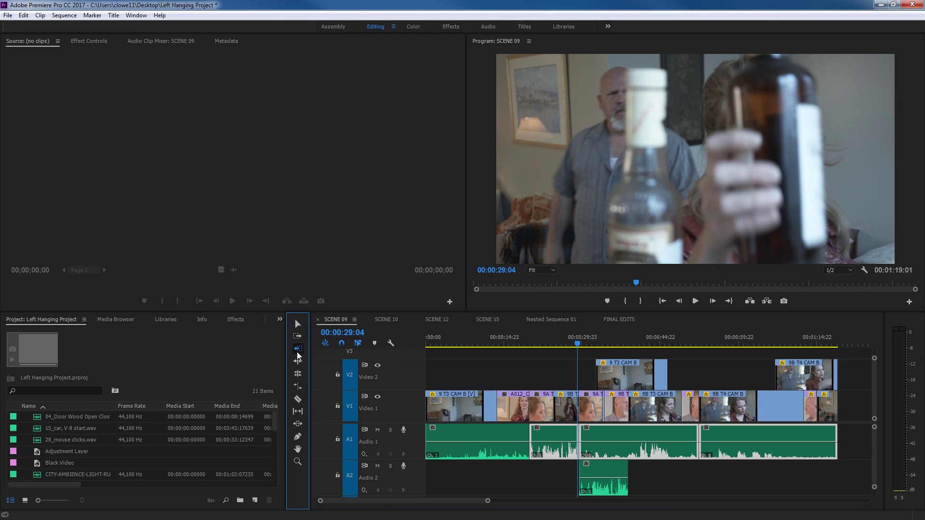
{"action": "key", "text": "shift"}
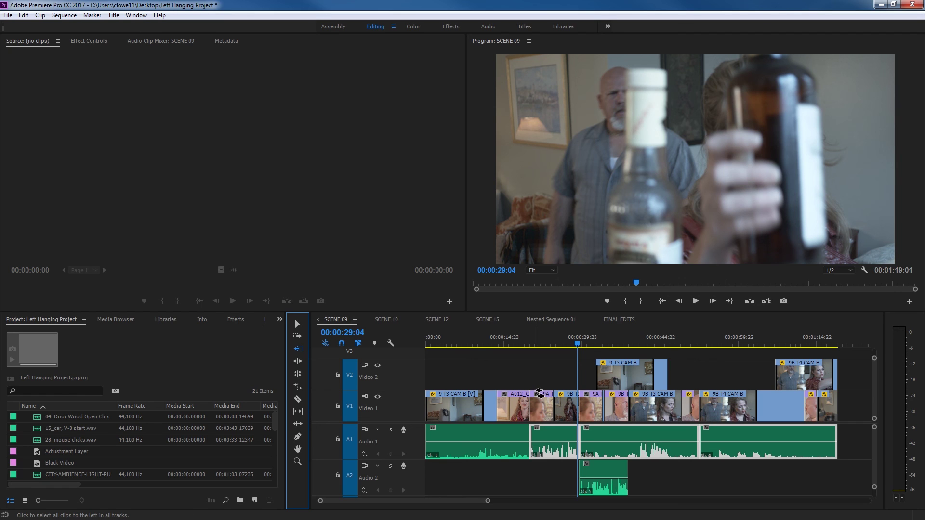